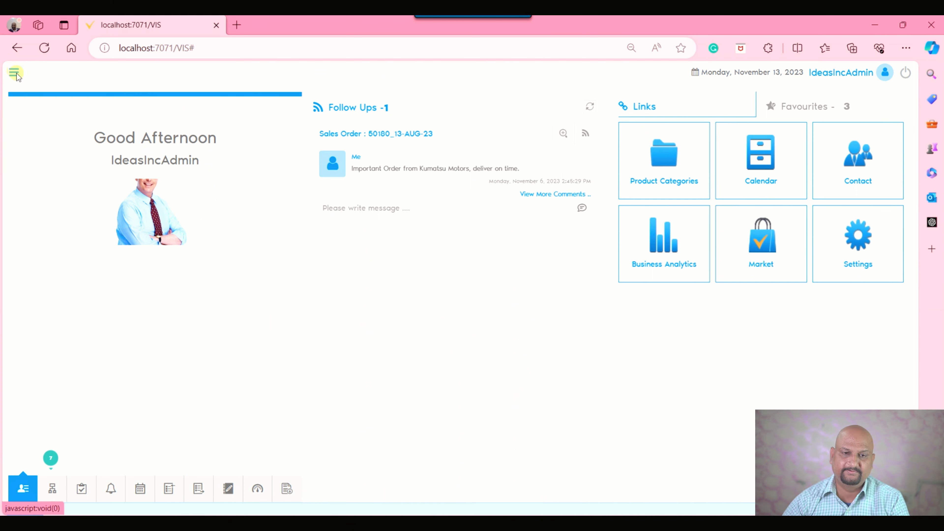
Search the application menu for "ar in" and open the AR Invoice screen.
{"action": "left_click", "coordinate": [199, 106]}
{"action": "type", "text": "ar in"}
{"action": "key", "text": "Down"}
{"action": "key", "text": "Return"}
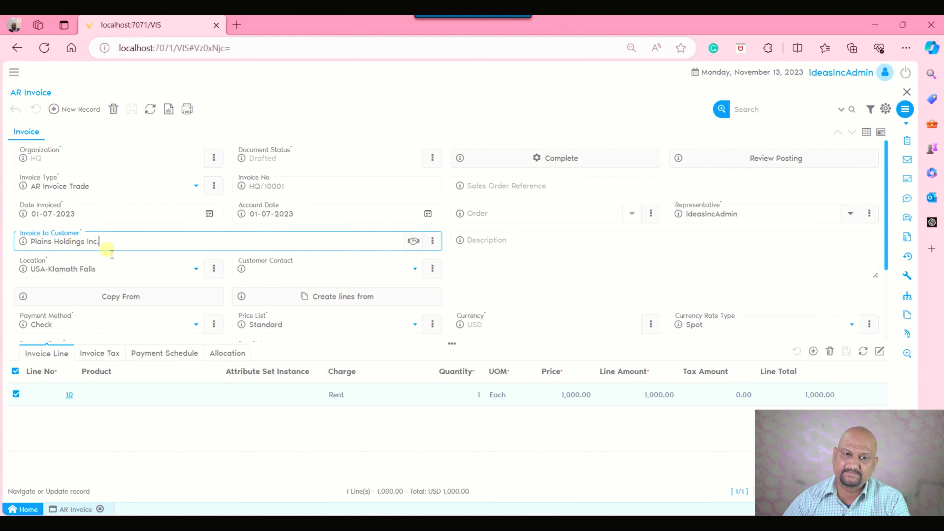
Start a new AR invoice to check which field has default focus, place the cursor in Account Date, and discard the record.
{"action": "left_click", "coordinate": [97, 111]}
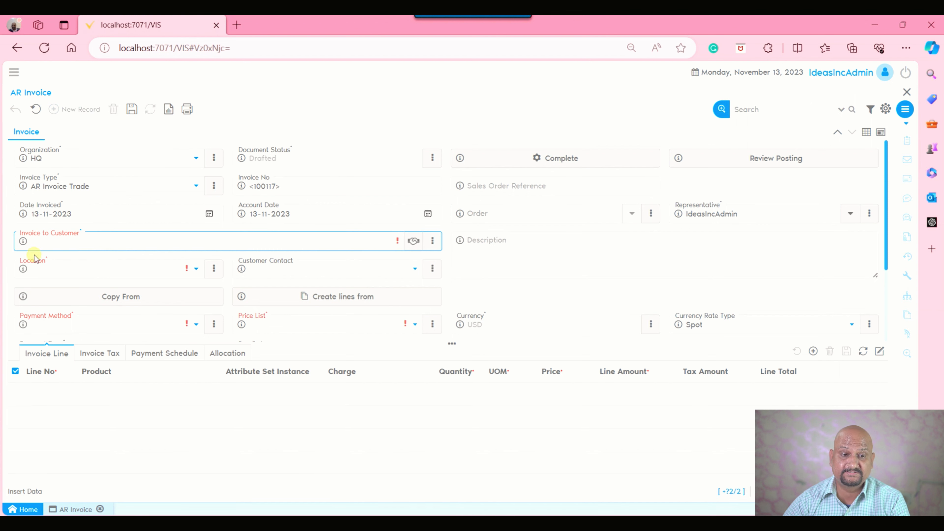
{"action": "left_click", "coordinate": [252, 218]}
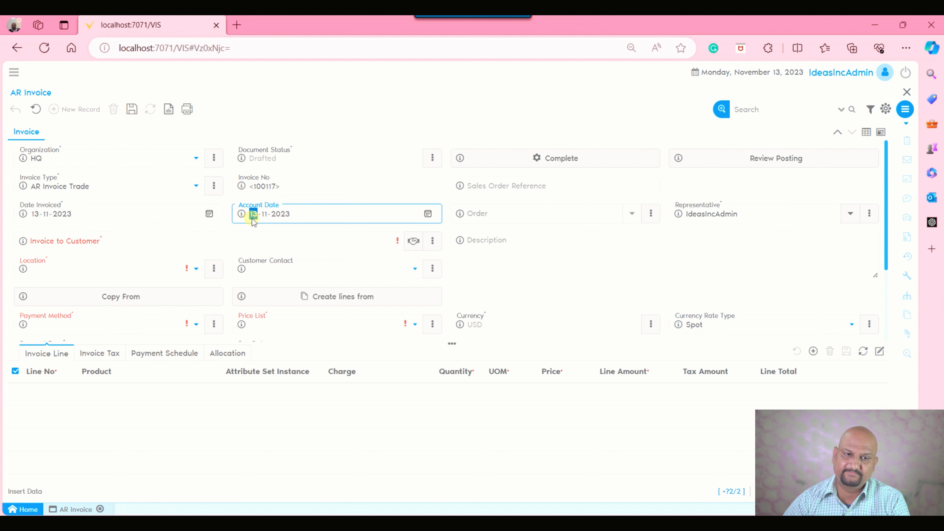
{"action": "left_click", "coordinate": [37, 109]}
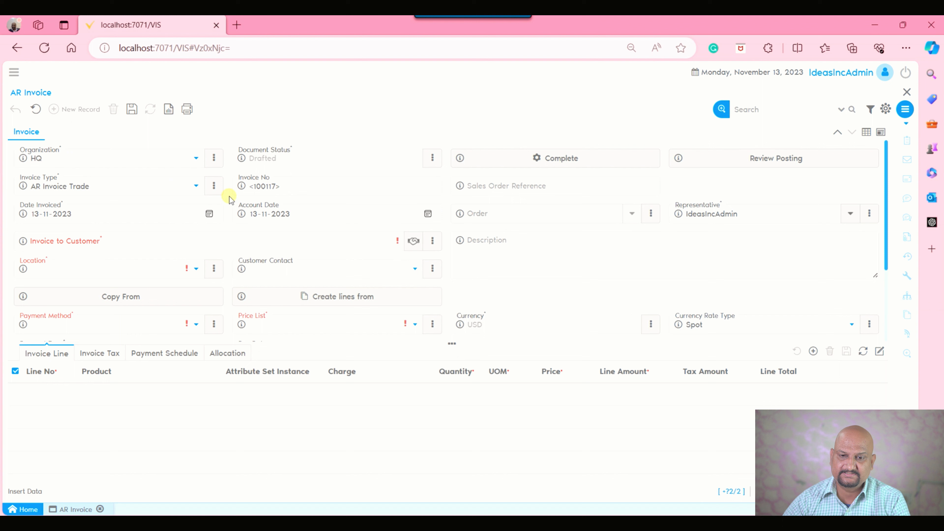
{"action": "left_click", "coordinate": [36, 109]}
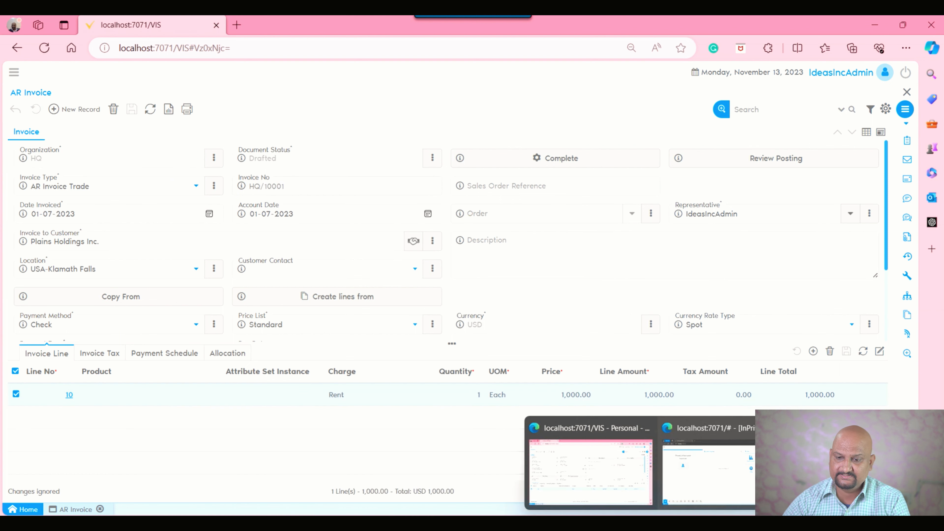
Switch to the InPrivate window, check the System Administrator role, and open Screen Configuration by searching for "screen".
{"action": "left_click", "coordinate": [721, 465]}
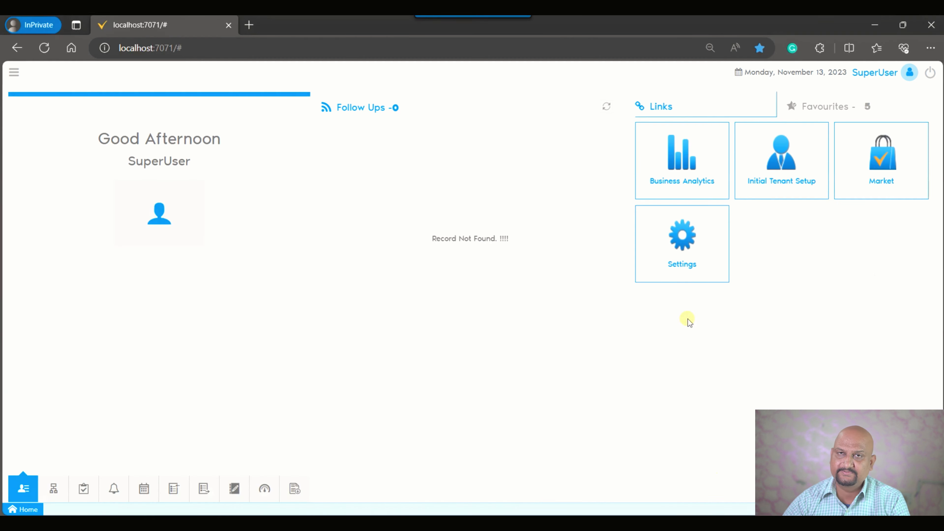
{"action": "left_click", "coordinate": [871, 75]}
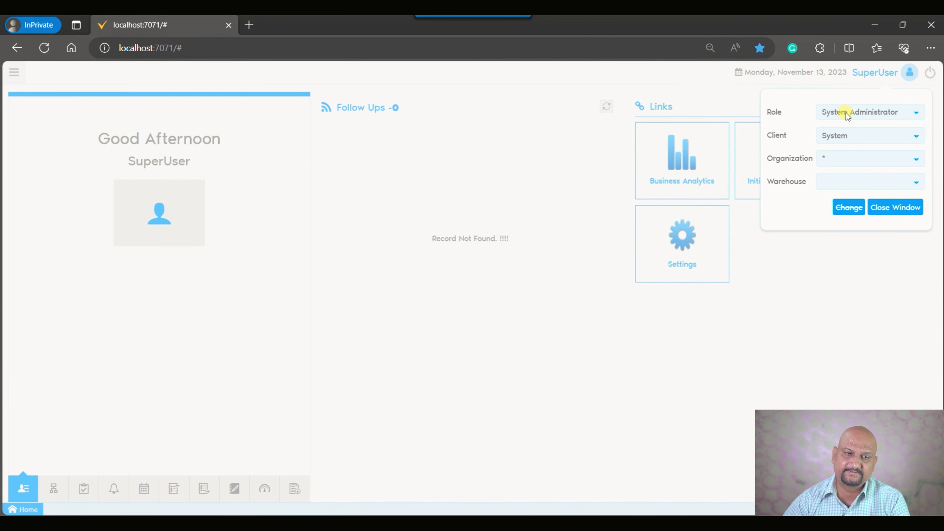
{"action": "left_click", "coordinate": [14, 79]}
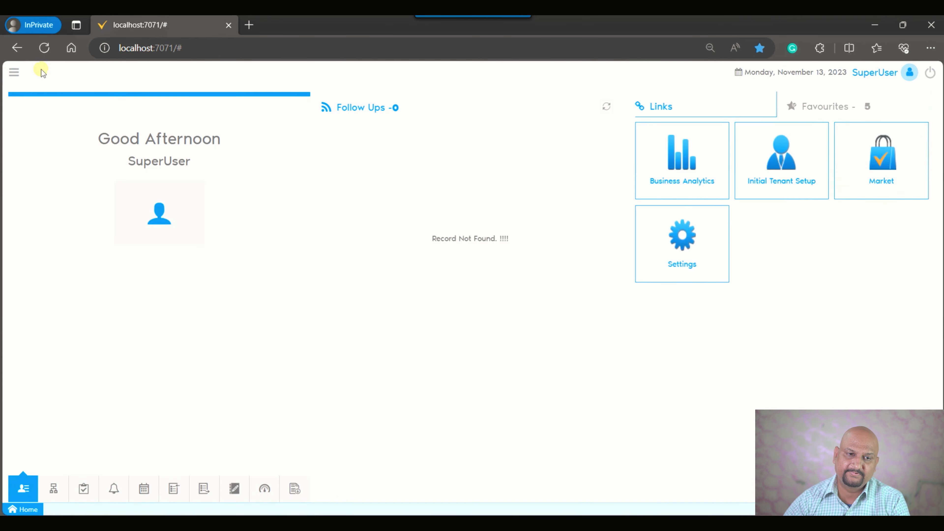
{"action": "left_click", "coordinate": [25, 73]}
{"action": "type", "text": "screen"}
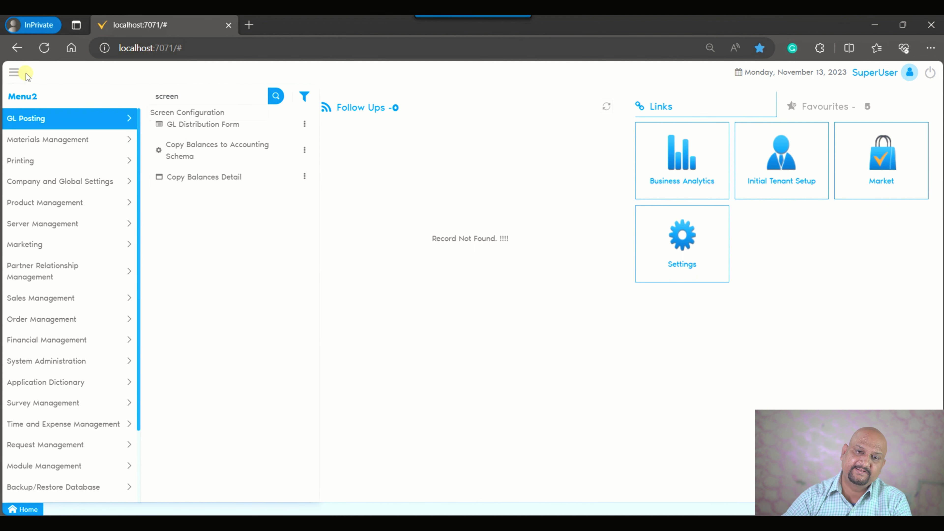
{"action": "key", "text": "Return"}
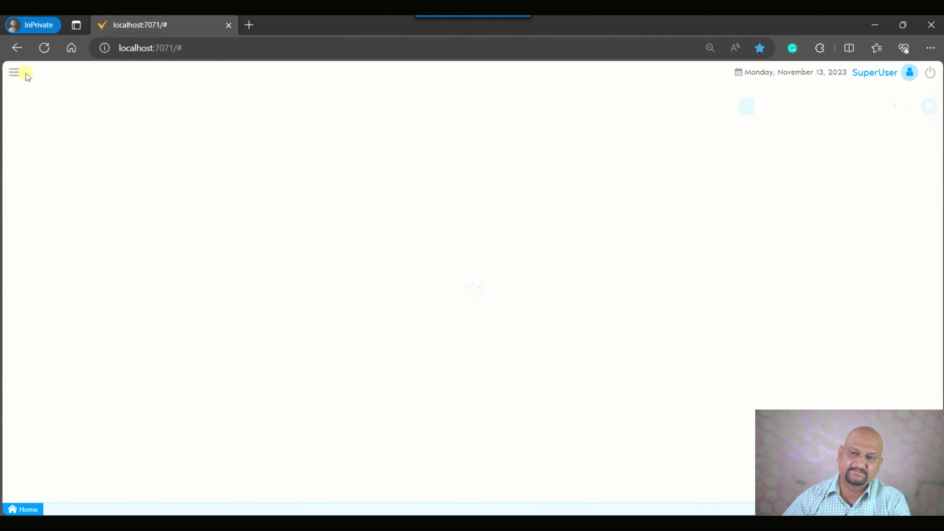
Find the Invoice (Customer) screen by searching for "ar in" and list the fields of its Invoice tab.
{"action": "left_click", "coordinate": [797, 112]}
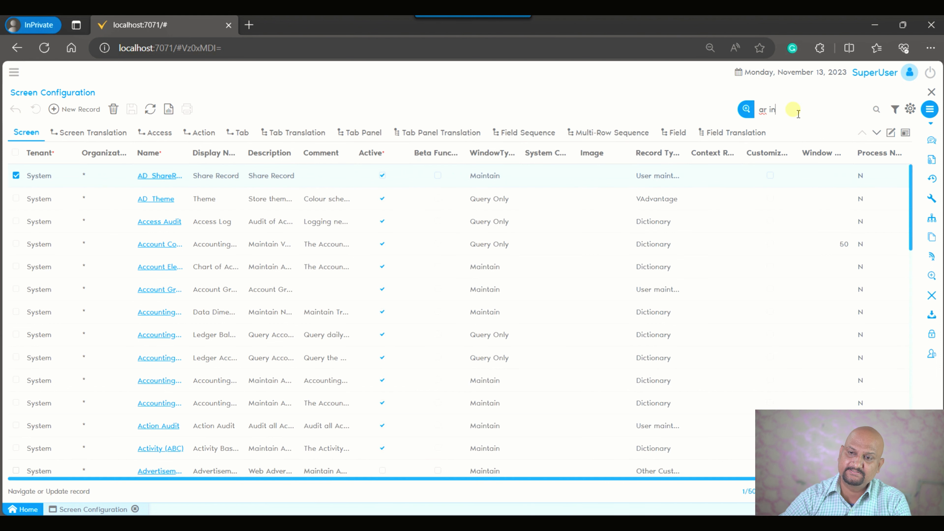
{"action": "type", "text": "ar in"}
{"action": "key", "text": "Return"}
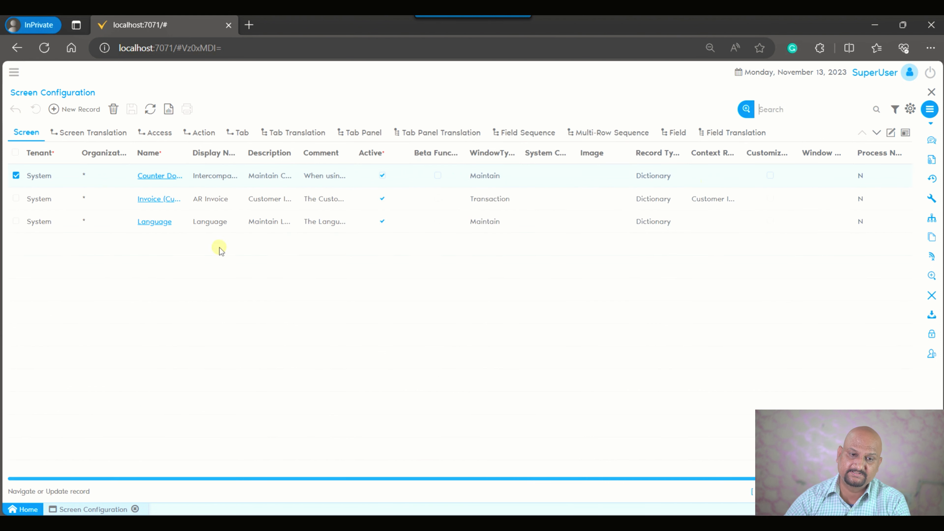
{"action": "left_click", "coordinate": [151, 203]}
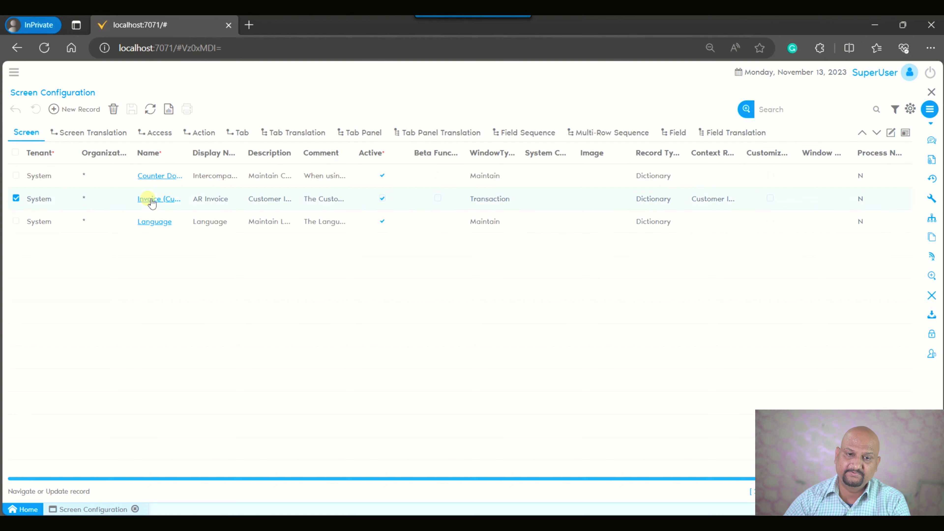
{"action": "left_click", "coordinate": [241, 132]}
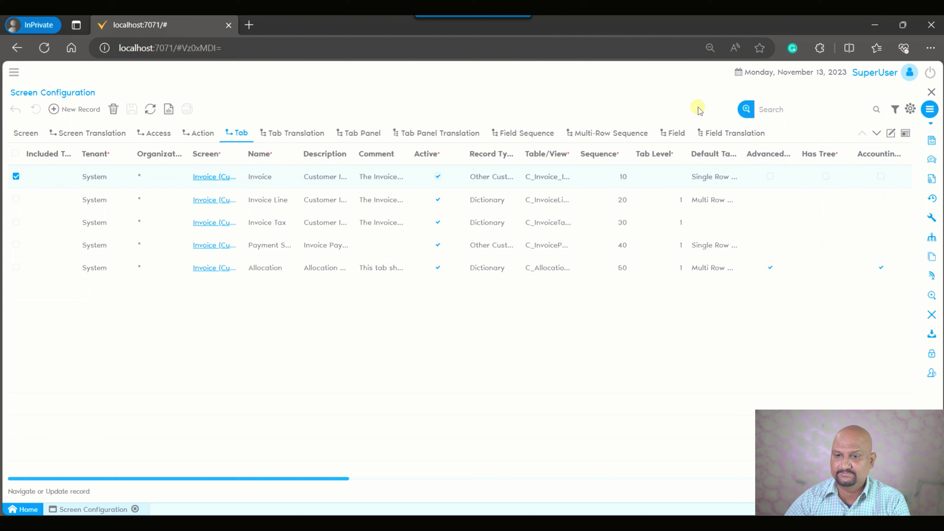
{"action": "left_click", "coordinate": [673, 134]}
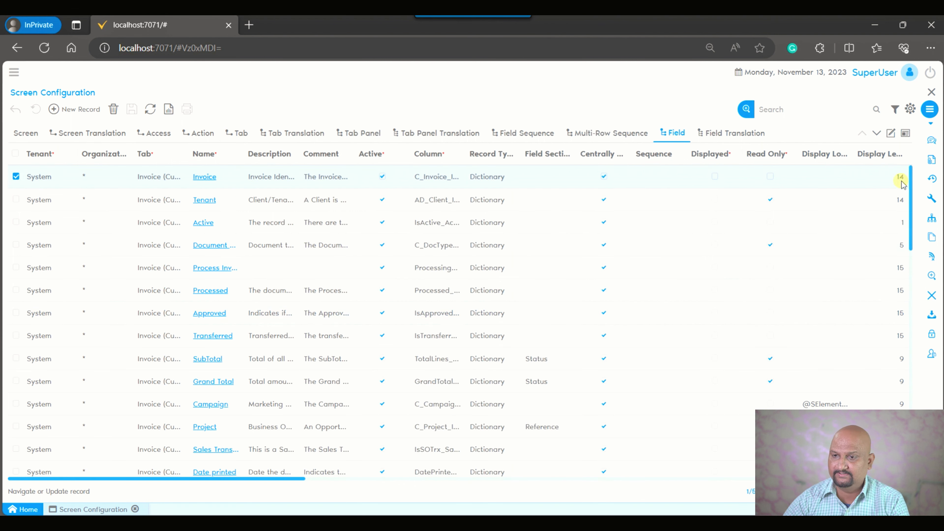
Filter the field list with the custom condition Default Focus = true.
{"action": "left_click", "coordinate": [895, 110]}
{"action": "left_click", "coordinate": [91, 184]}
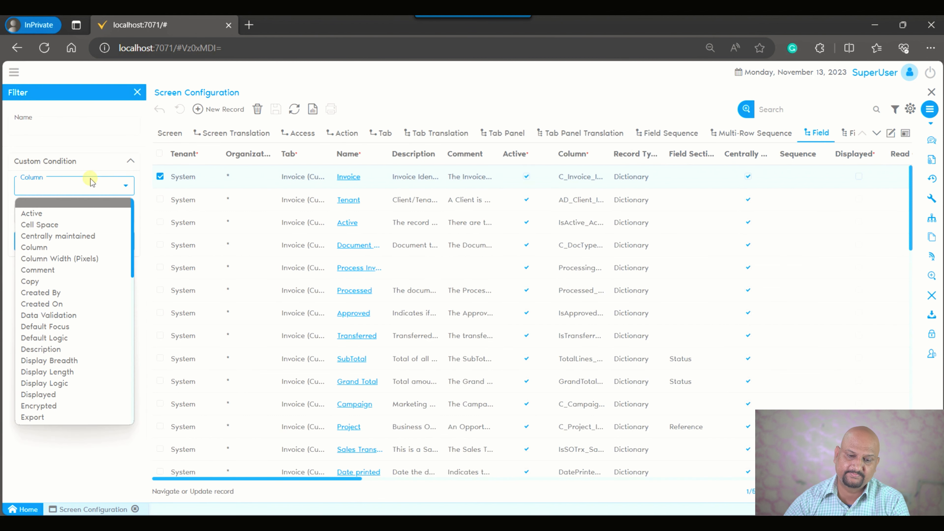
{"action": "type", "text": "de"}
{"action": "key", "text": "Return"}
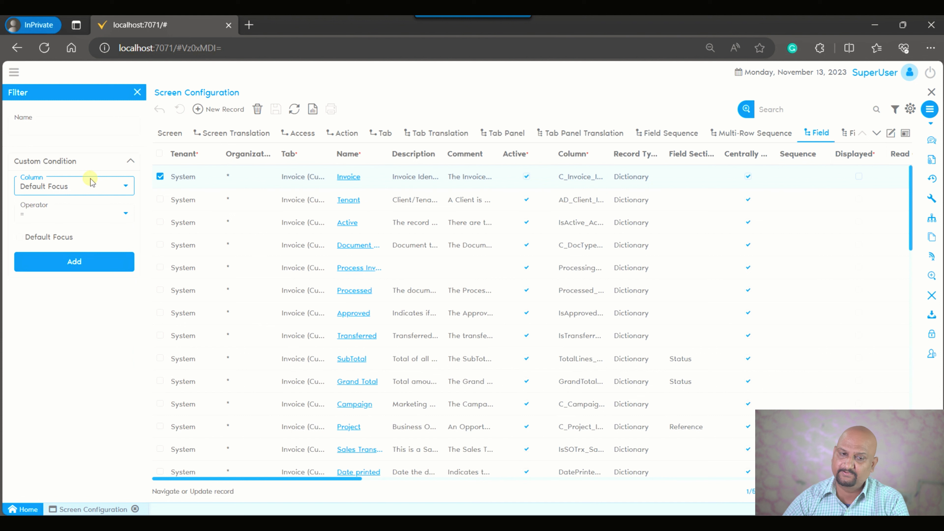
{"action": "left_click", "coordinate": [26, 239]}
{"action": "left_click", "coordinate": [60, 263]}
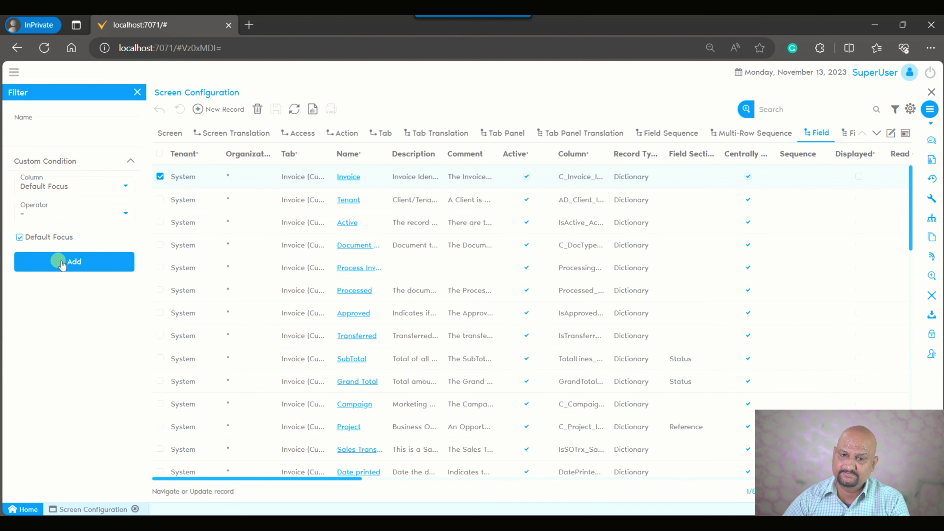
Open the Invoice to Customer field record, turn off Default Focus, and save it.
{"action": "left_click", "coordinate": [891, 133]}
{"action": "scroll", "coordinate": [532, 380], "scroll_direction": "down", "scroll_amount": 3}
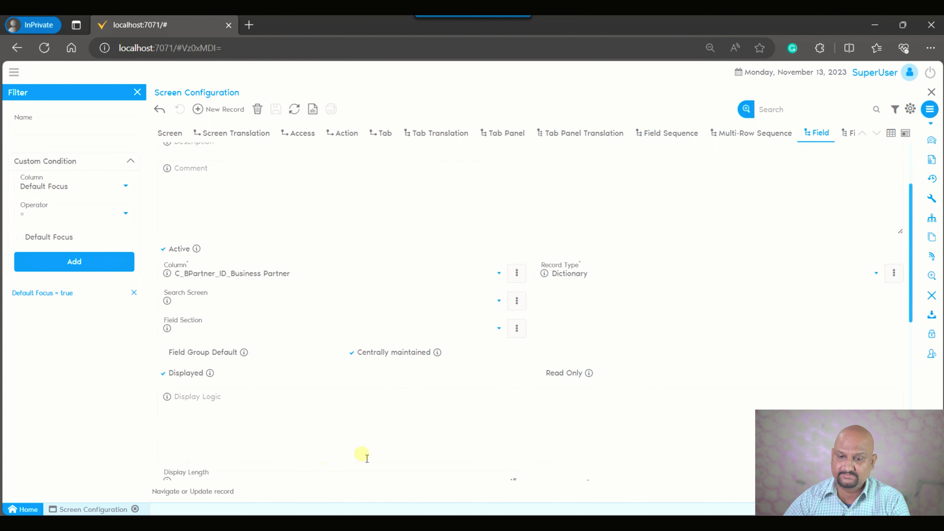
{"action": "scroll", "coordinate": [565, 394], "scroll_direction": "down", "scroll_amount": 6}
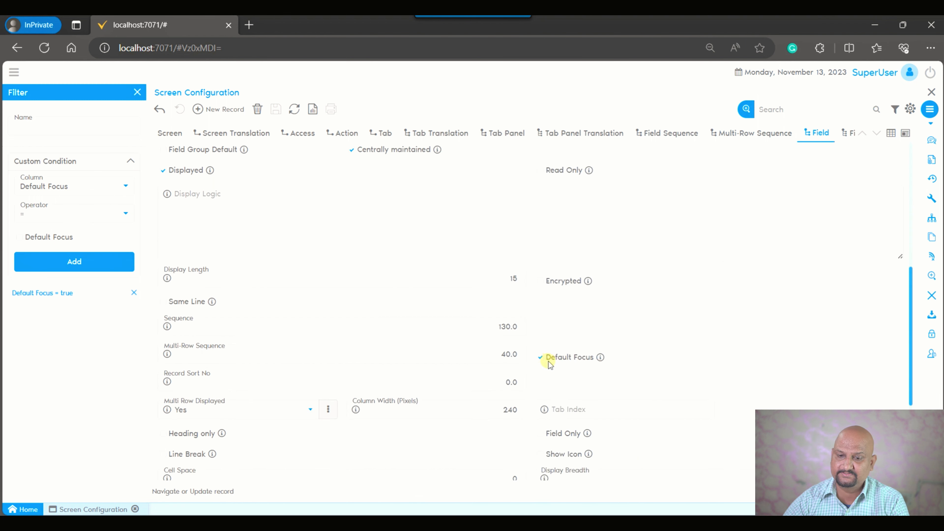
{"action": "left_click", "coordinate": [541, 358]}
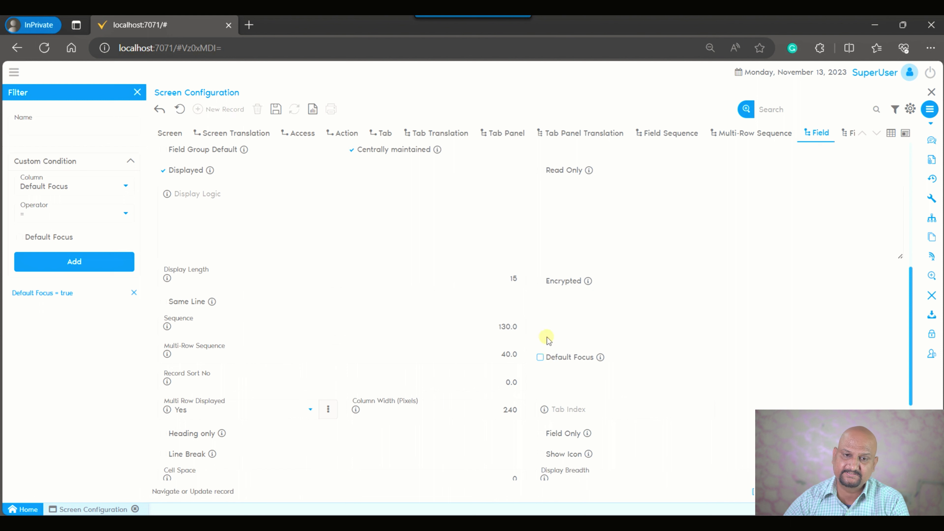
{"action": "left_click", "coordinate": [276, 110]}
Remove the Default Focus filter condition and search the fields for "account".
{"action": "left_click", "coordinate": [133, 293]}
{"action": "left_click", "coordinate": [805, 114]}
{"action": "type", "text": "dccount"}
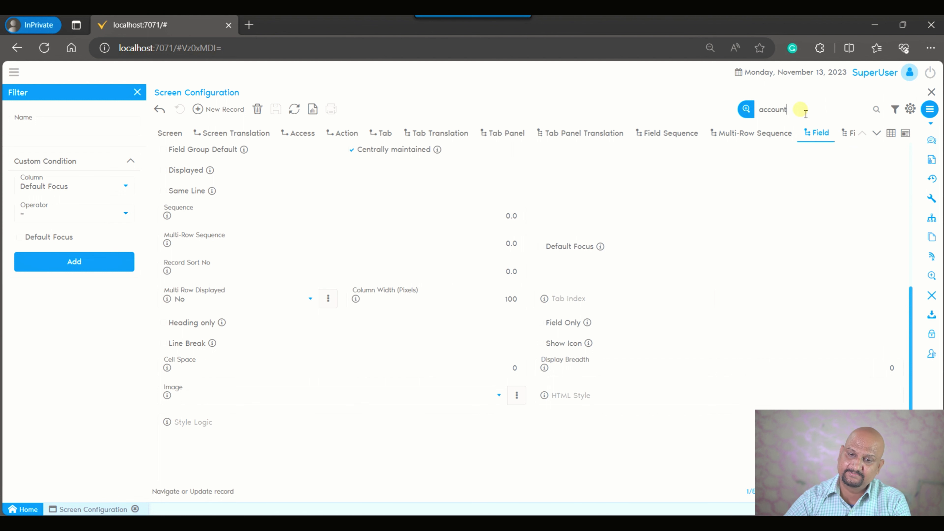
{"action": "key", "text": "Return"}
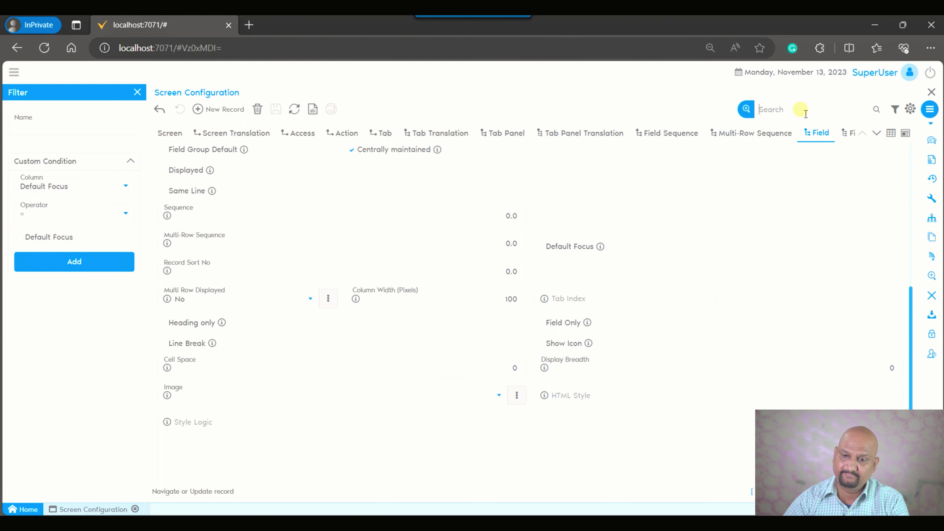
Open the Account Date field record from the field list, turn on Default Focus, and save it.
{"action": "left_click", "coordinate": [891, 133]}
{"action": "left_click", "coordinate": [369, 335]}
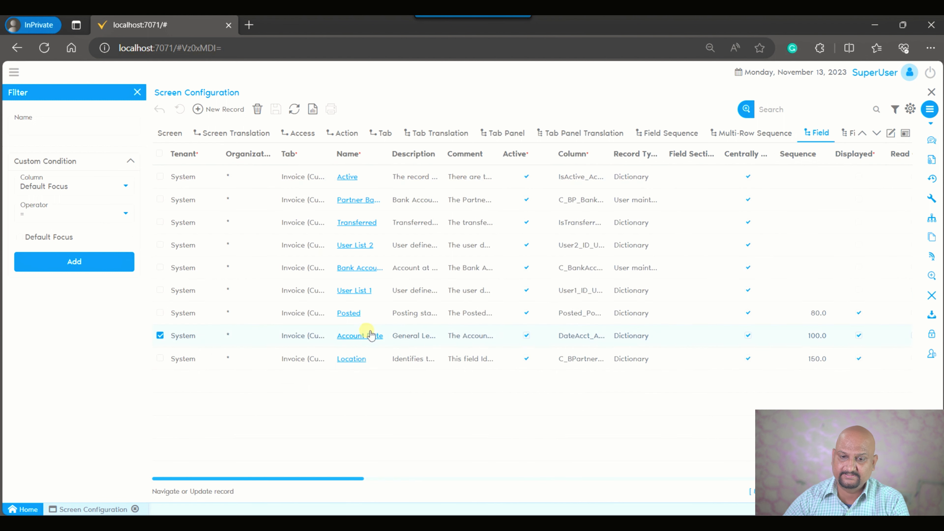
{"action": "left_click", "coordinate": [540, 357]}
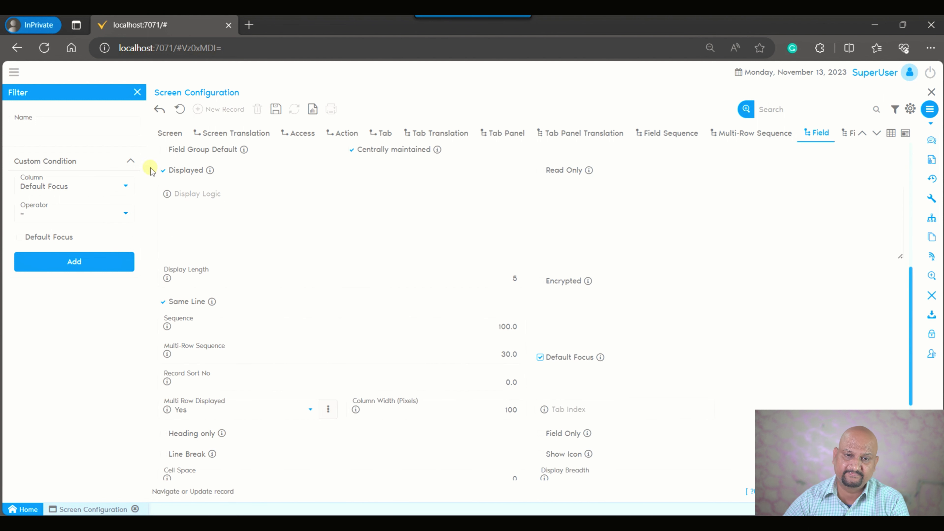
{"action": "left_click", "coordinate": [275, 109]}
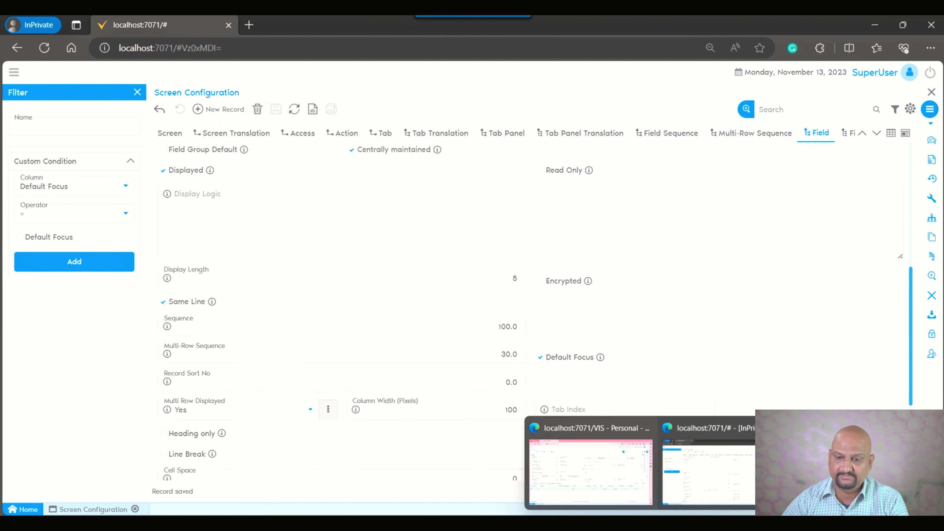
Switch to the AR Invoice browser window, close that screen, and run Cache Reset.
{"action": "left_click", "coordinate": [591, 489]}
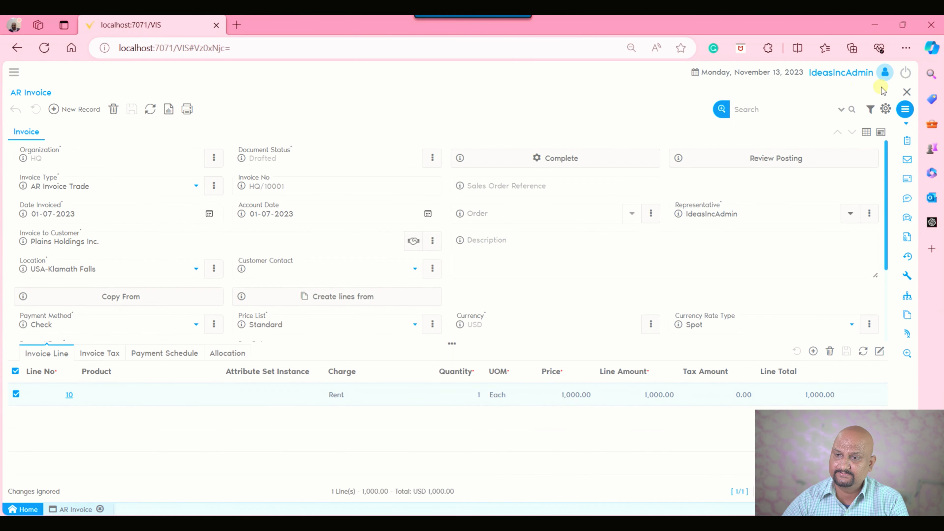
{"action": "left_click", "coordinate": [907, 92]}
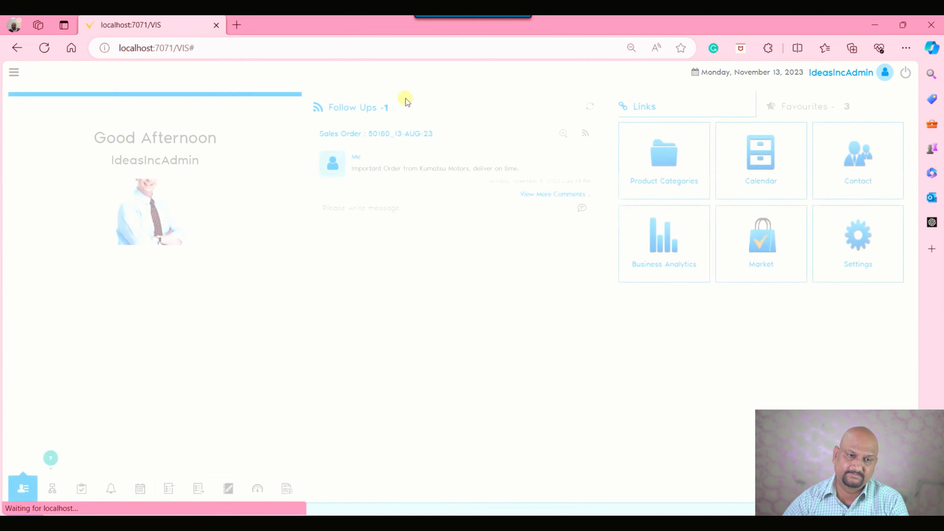
{"action": "left_click", "coordinate": [11, 73]}
{"action": "left_click", "coordinate": [192, 113]}
{"action": "left_click", "coordinate": [105, 140]}
Reopen the AR Invoice screen by searching the application menu for "ar i".
{"action": "left_click", "coordinate": [14, 72]}
{"action": "type", "text": "ar i"}
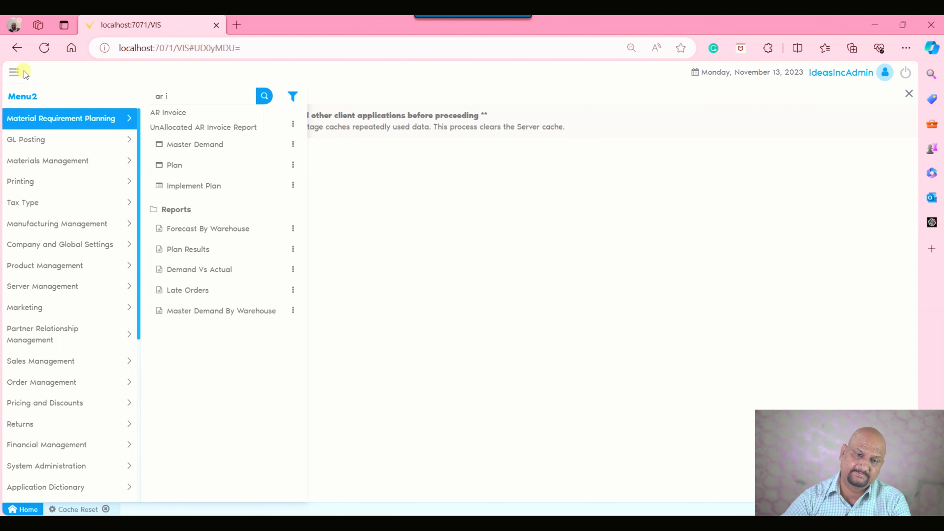
{"action": "key", "text": "Down"}
{"action": "key", "text": "Return"}
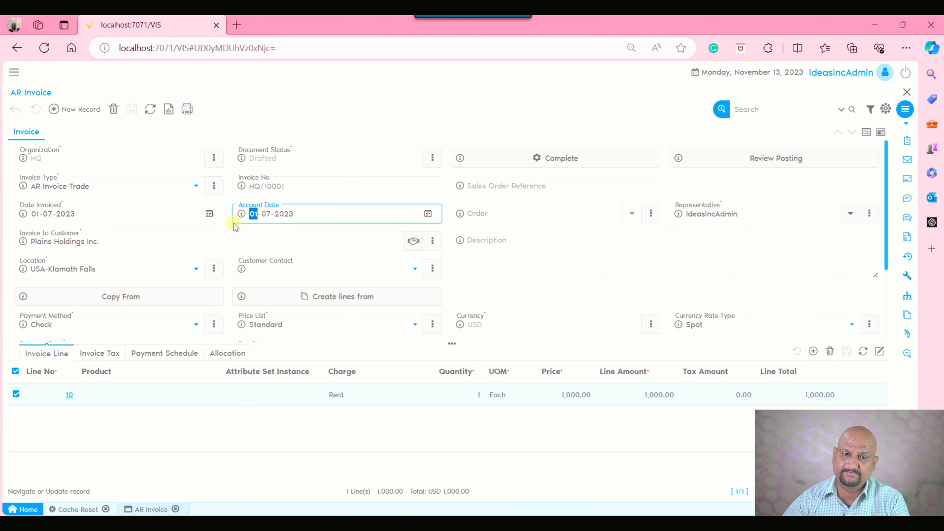
Start a new AR invoice to check the default focus, place the cursor in the Description field, and discard the record.
{"action": "left_click", "coordinate": [68, 109]}
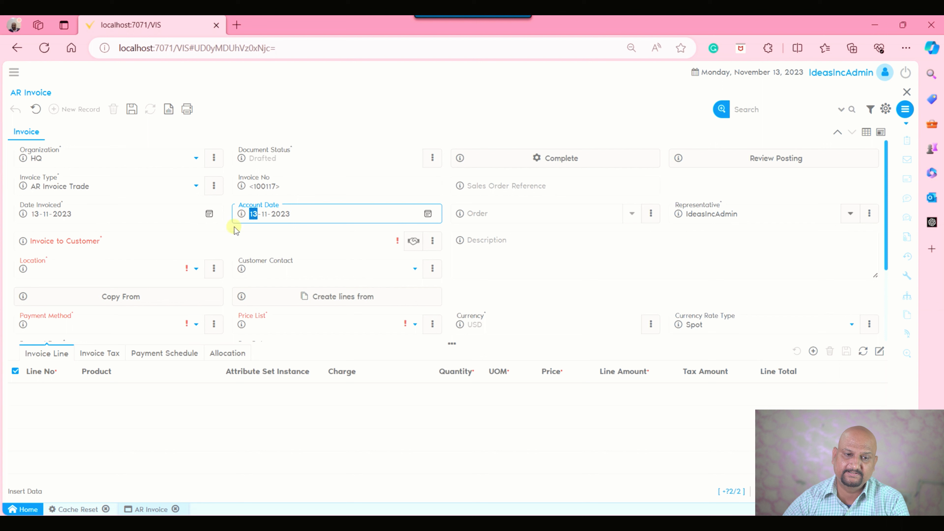
{"action": "left_click", "coordinate": [50, 244]}
{"action": "left_click", "coordinate": [614, 249]}
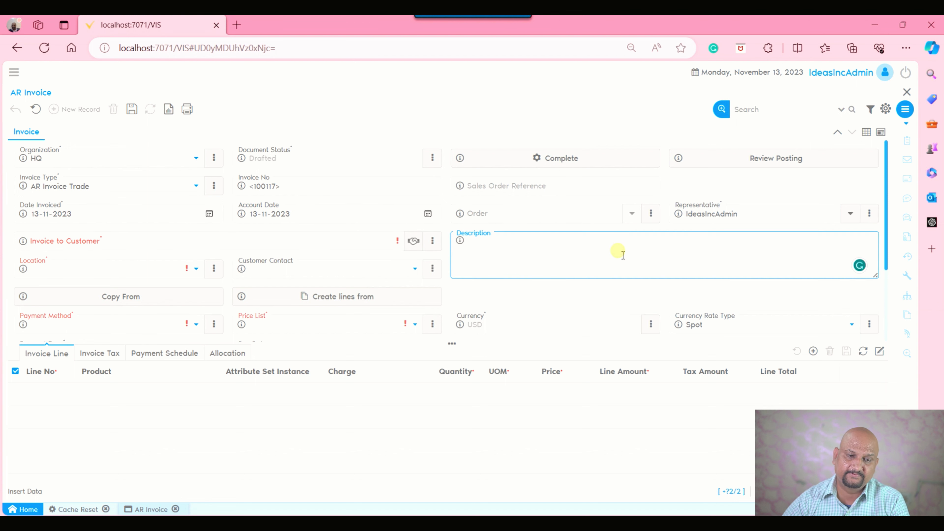
{"action": "left_click", "coordinate": [36, 110]}
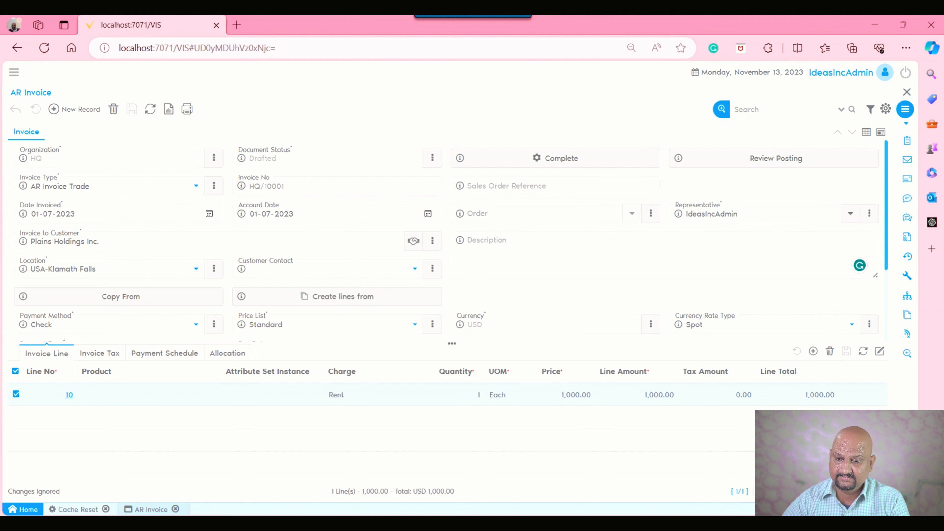
Switch to the Screen Configuration browser window, show the fields as a list, and search them for "customer".
{"action": "left_click", "coordinate": [716, 481]}
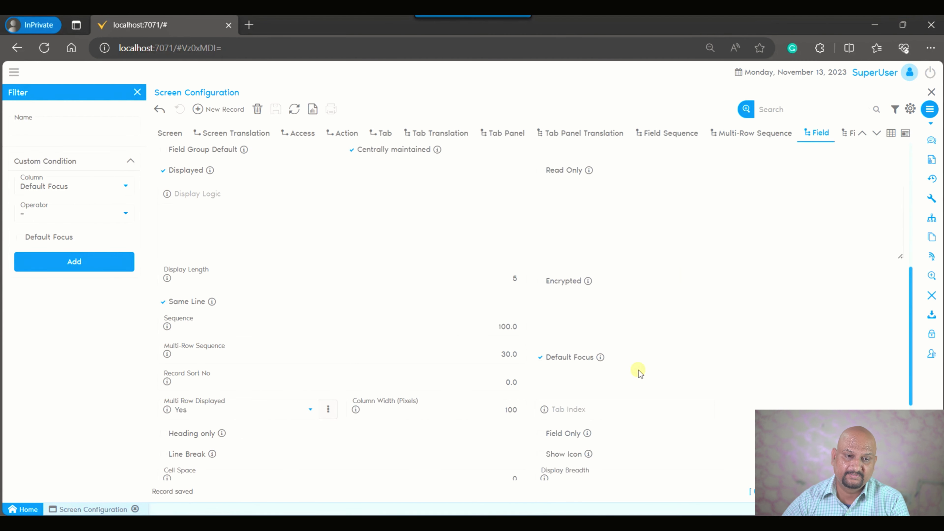
{"action": "left_click", "coordinate": [892, 133]}
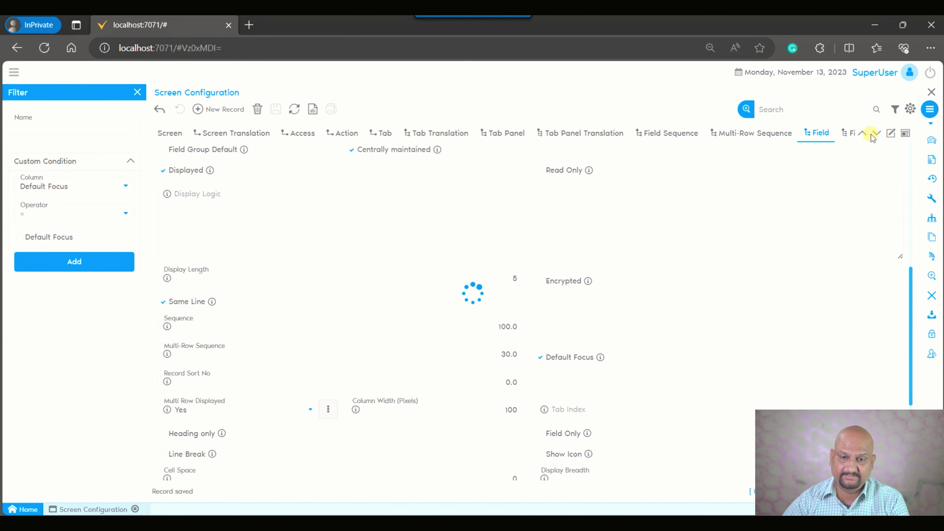
{"action": "left_click", "coordinate": [811, 111]}
{"action": "type", "text": "customer"}
{"action": "key", "text": "Return"}
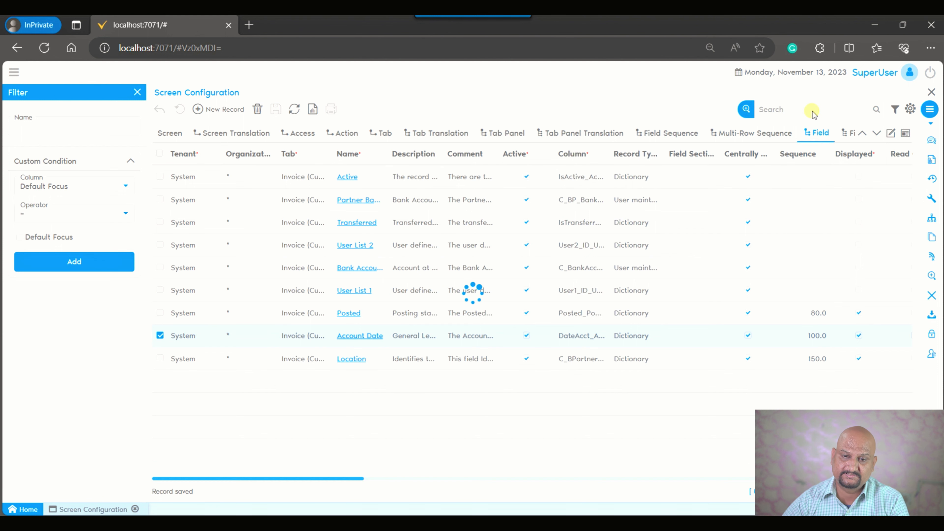
Open the Invoice to Customer field record, turn on Default Focus, and save it.
{"action": "left_click", "coordinate": [356, 177]}
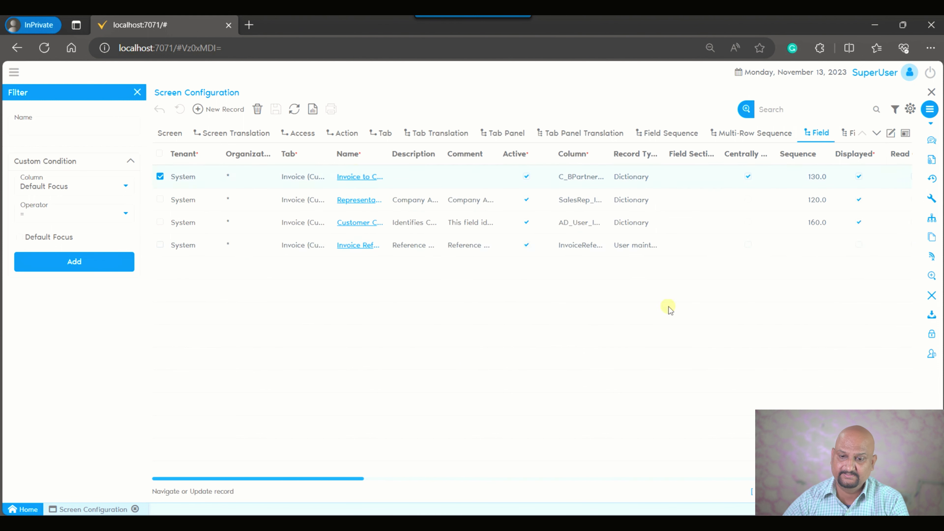
{"action": "left_click", "coordinate": [541, 358]}
{"action": "left_click", "coordinate": [275, 109]}
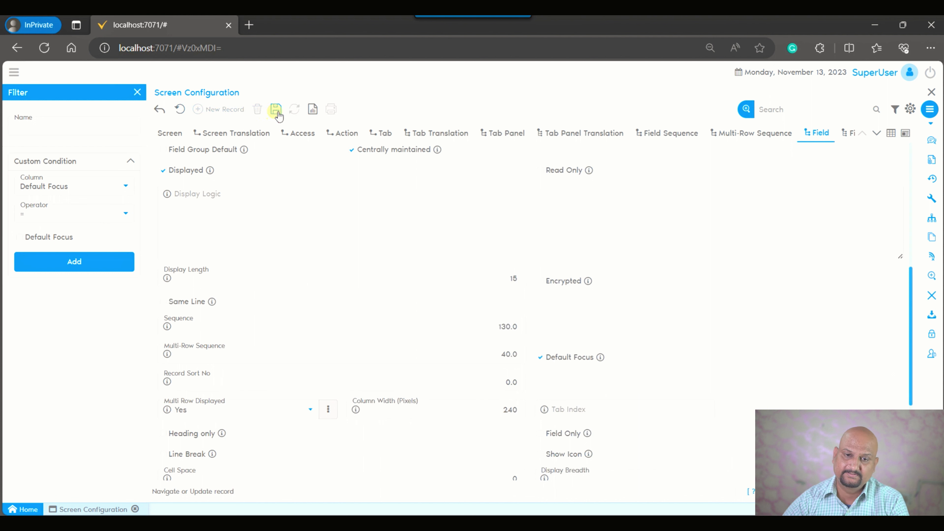
Switch to the AR Invoice browser window, close that screen, and run Cache Reset.
{"action": "mouse_move", "coordinate": [658, 524]}
{"action": "left_click", "coordinate": [576, 488]}
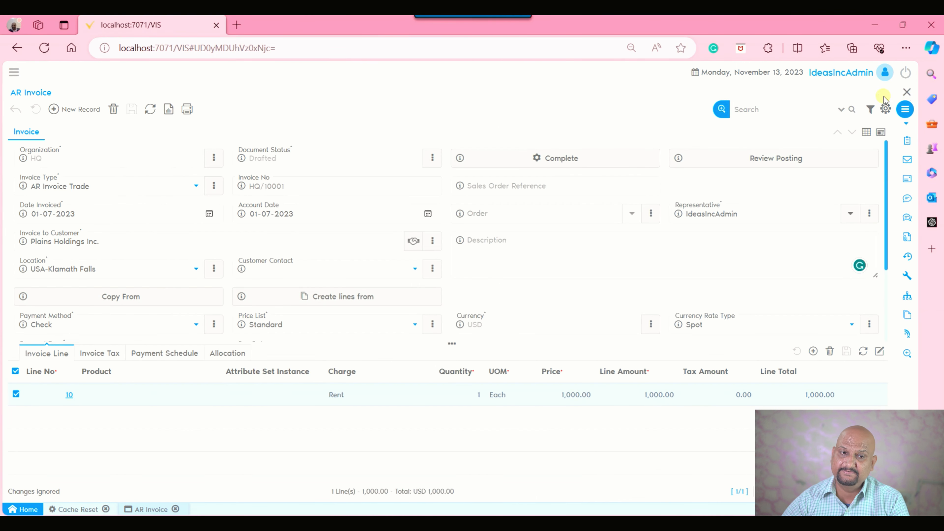
{"action": "left_click", "coordinate": [908, 92]}
{"action": "left_click", "coordinate": [22, 141]}
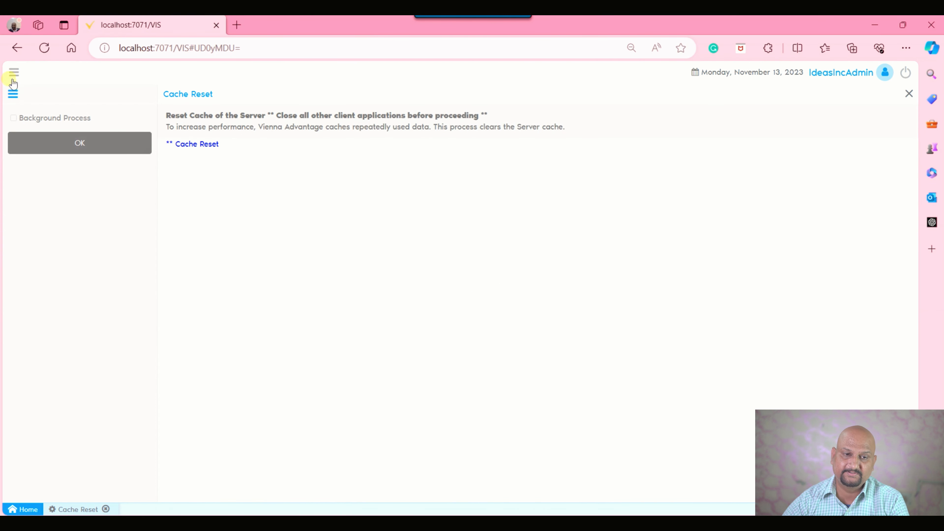
Reopen the AR Invoice screen by searching the application menu for "ar in".
{"action": "left_click", "coordinate": [12, 92]}
{"action": "type", "text": "ar in"}
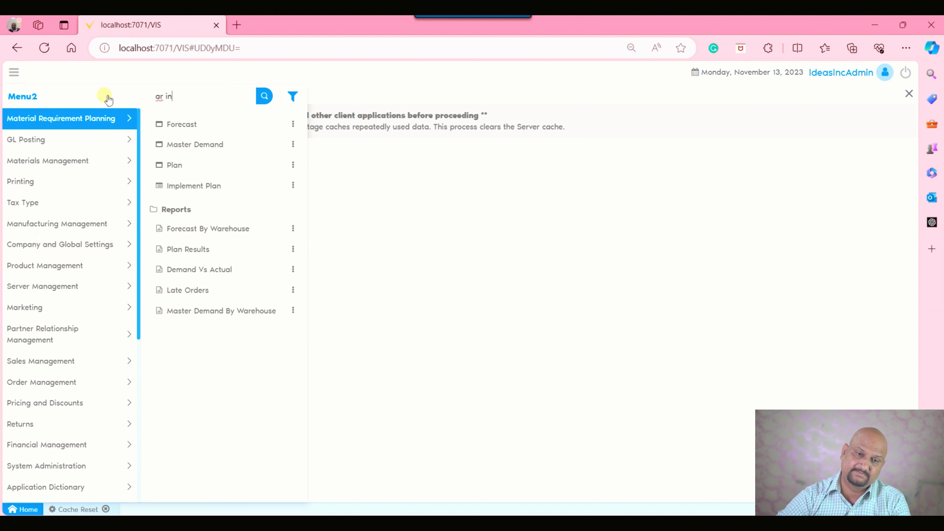
{"action": "key", "text": "Return"}
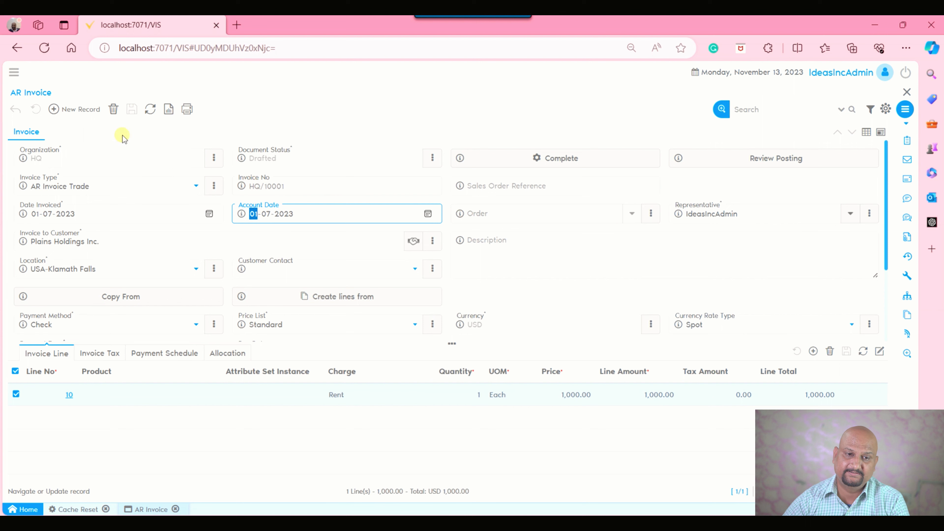
Start a new AR invoice to check the default focus, moving the cursor between Account Date and Invoice to Customer.
{"action": "left_click", "coordinate": [89, 109]}
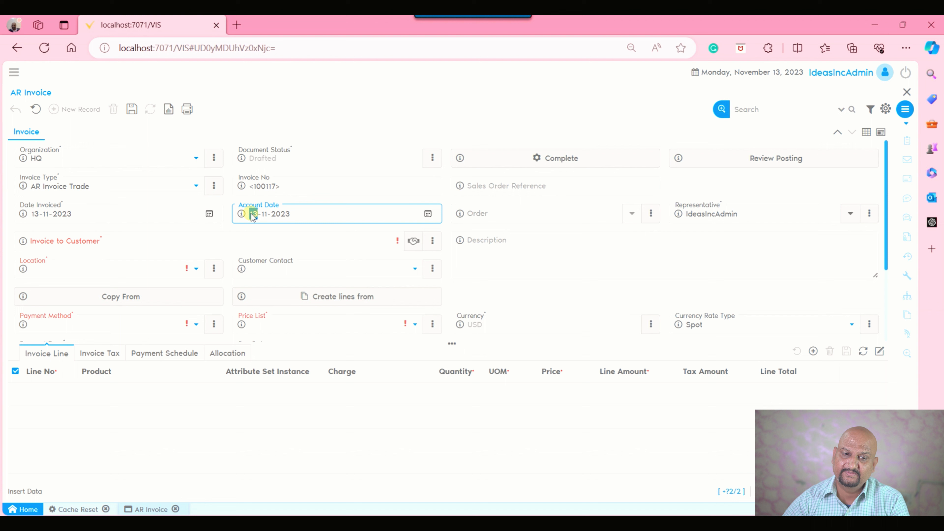
{"action": "left_click", "coordinate": [69, 245]}
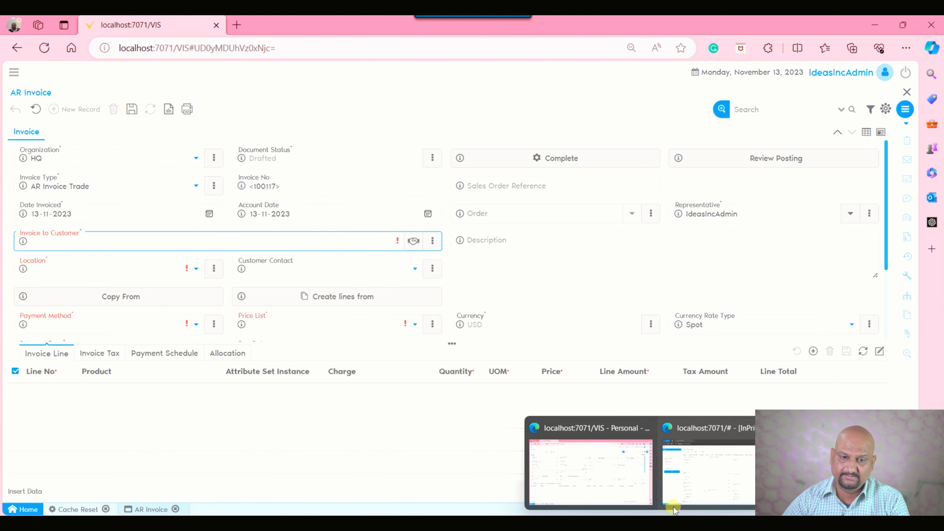
{"action": "left_click", "coordinate": [254, 215]}
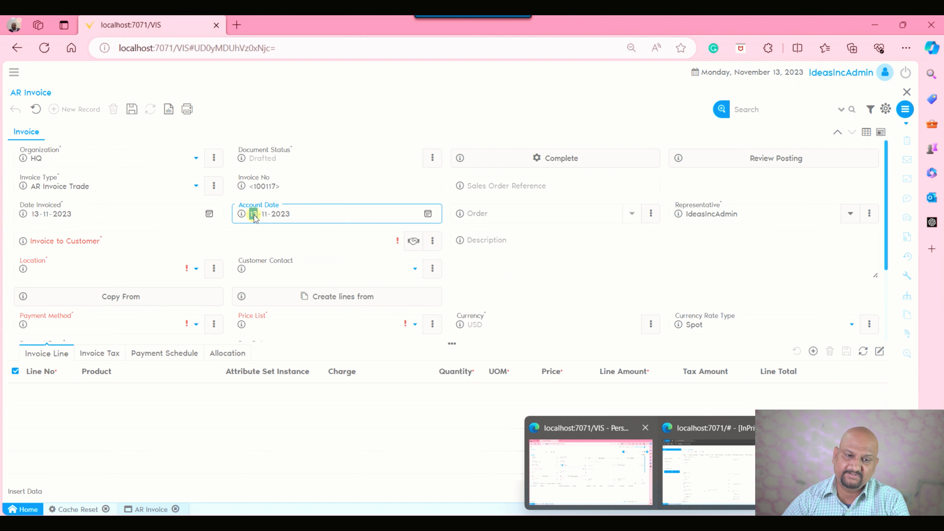
{"action": "left_click", "coordinate": [159, 245]}
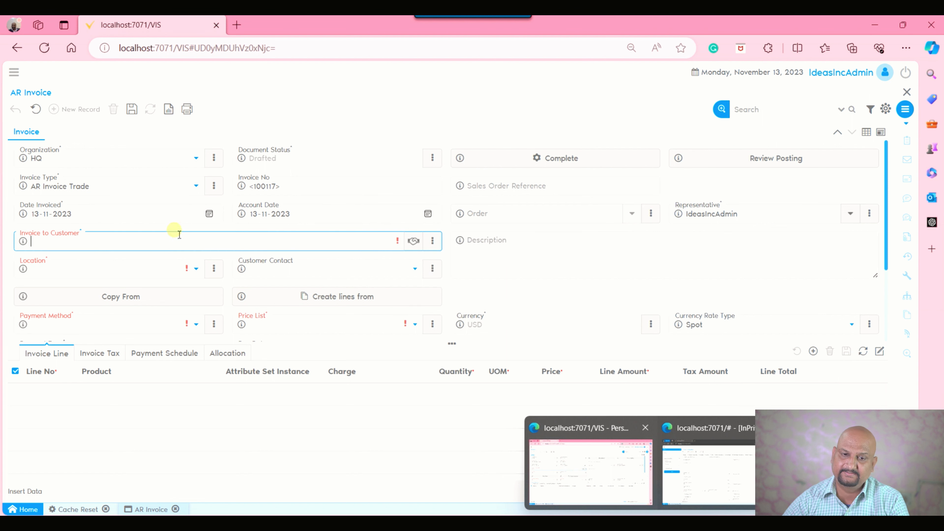
{"action": "left_click", "coordinate": [252, 216]}
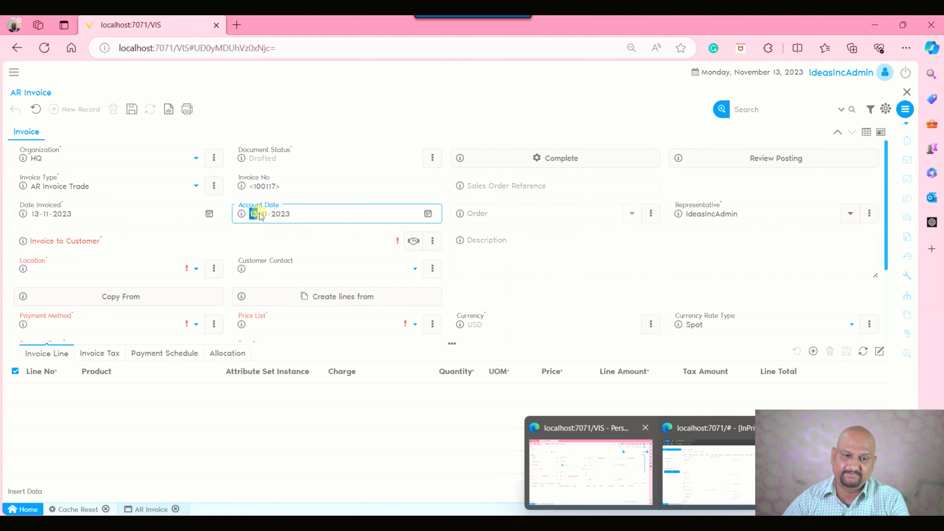
{"action": "left_click", "coordinate": [73, 244]}
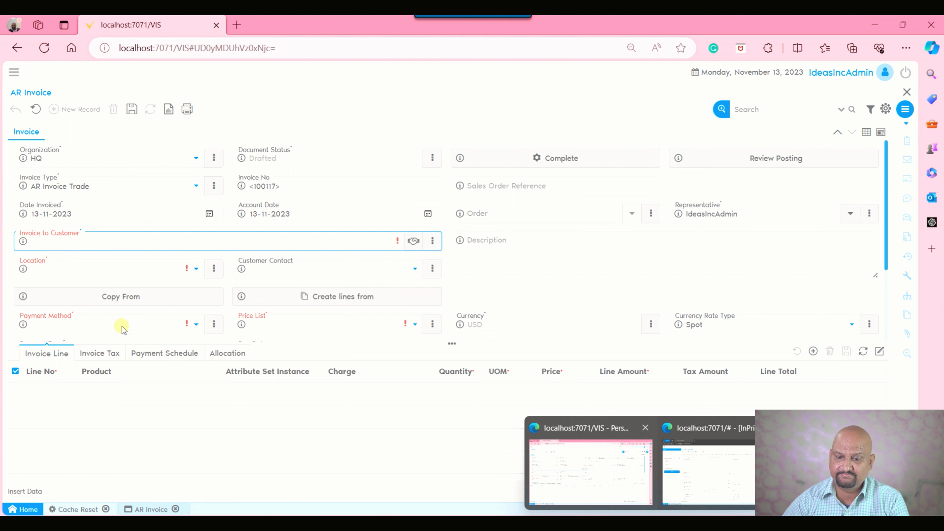
Return to Screen Configuration, check the Invoice to Customer field's Sequence, and search the field list for "account".
{"action": "left_click", "coordinate": [716, 475]}
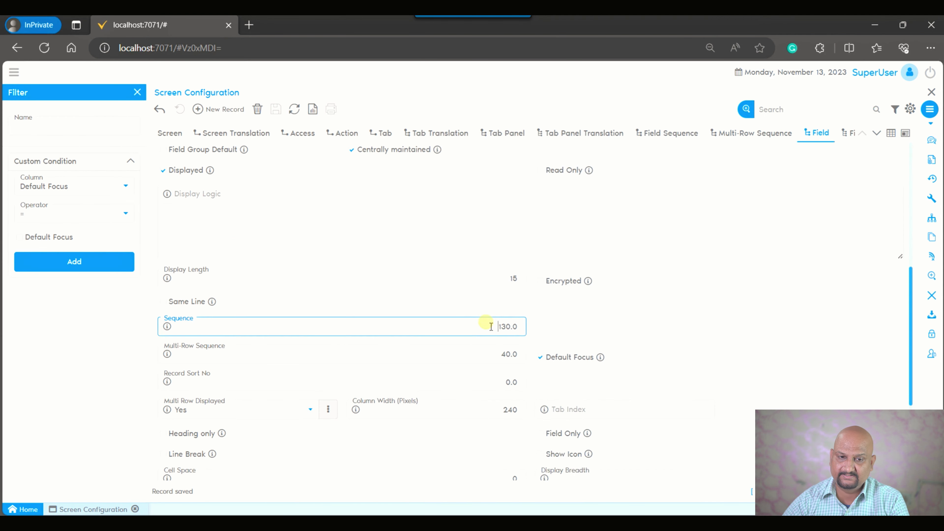
{"action": "scroll", "coordinate": [723, 358], "scroll_direction": "up", "scroll_amount": 8}
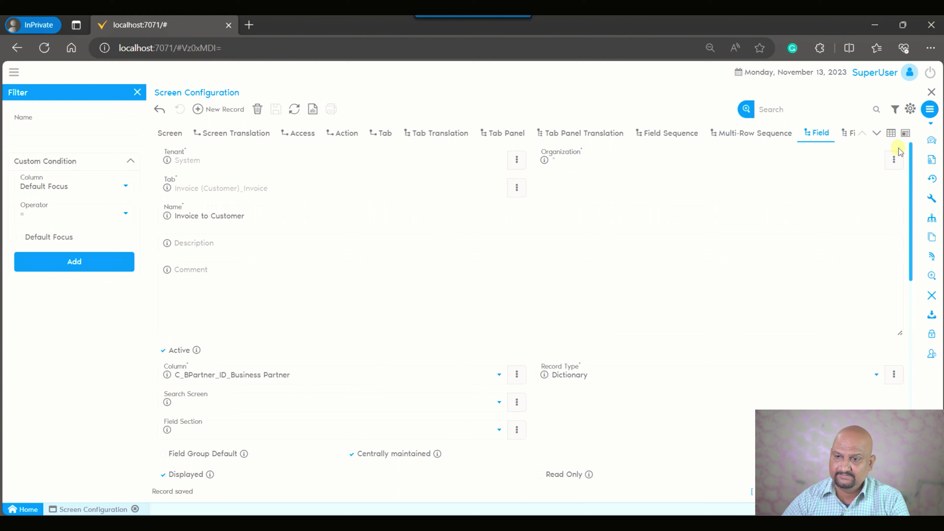
{"action": "left_click", "coordinate": [892, 133]}
{"action": "left_click", "coordinate": [814, 109]}
{"action": "type", "text": "account"}
{"action": "key", "text": "Return"}
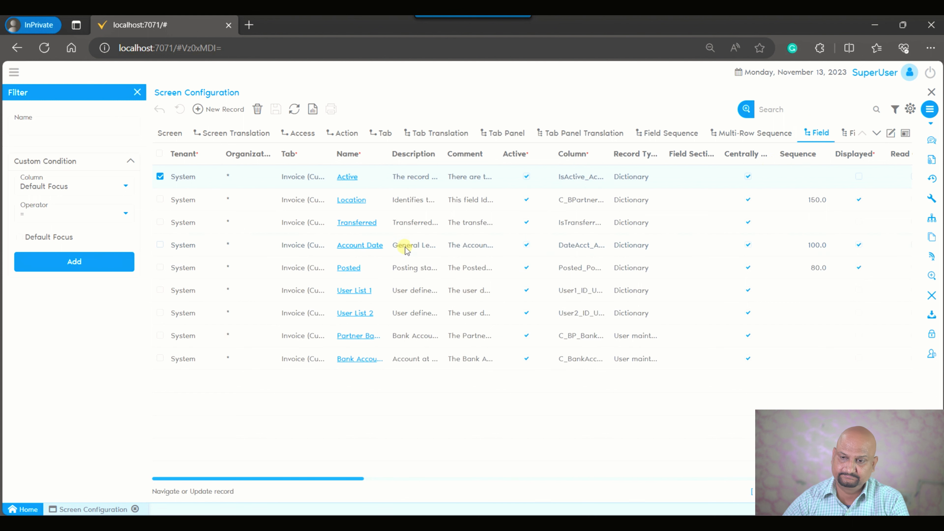
Open the Account Date field record, check its Sequence, turn off Default Focus, and save the record.
{"action": "left_click", "coordinate": [891, 133]}
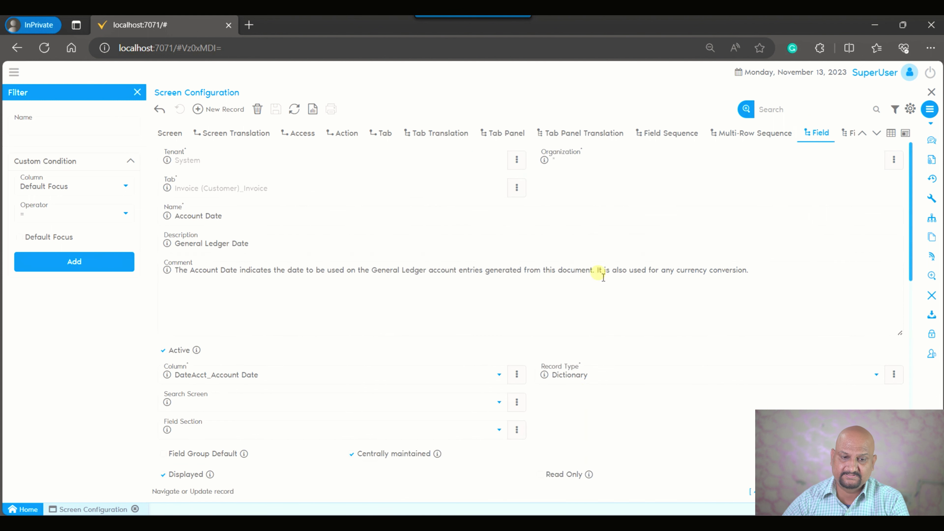
{"action": "scroll", "coordinate": [566, 448], "scroll_direction": "down", "scroll_amount": 5}
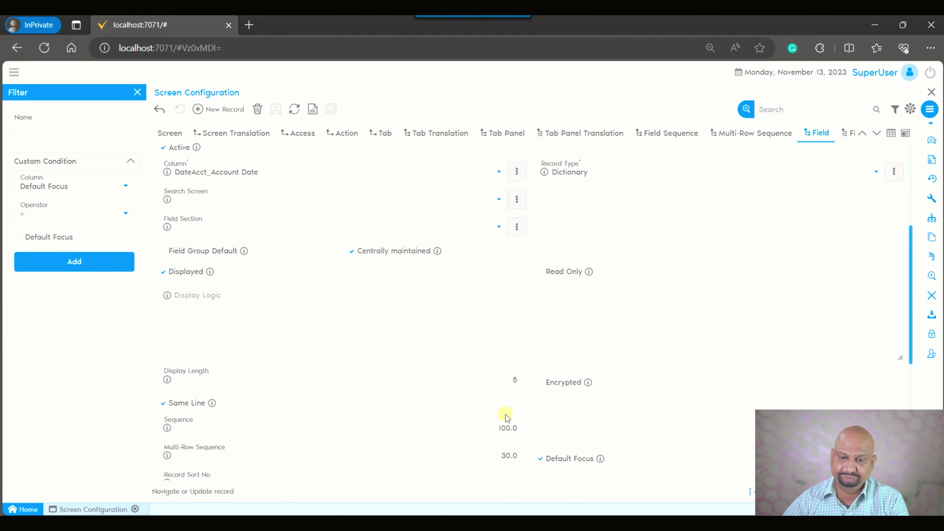
{"action": "left_click", "coordinate": [484, 432]}
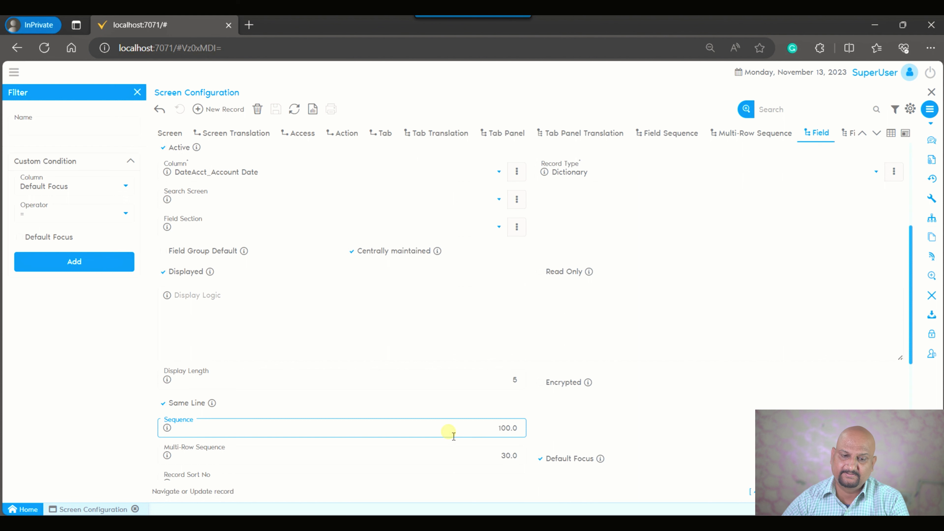
{"action": "scroll", "coordinate": [466, 364], "scroll_direction": "up", "scroll_amount": 5}
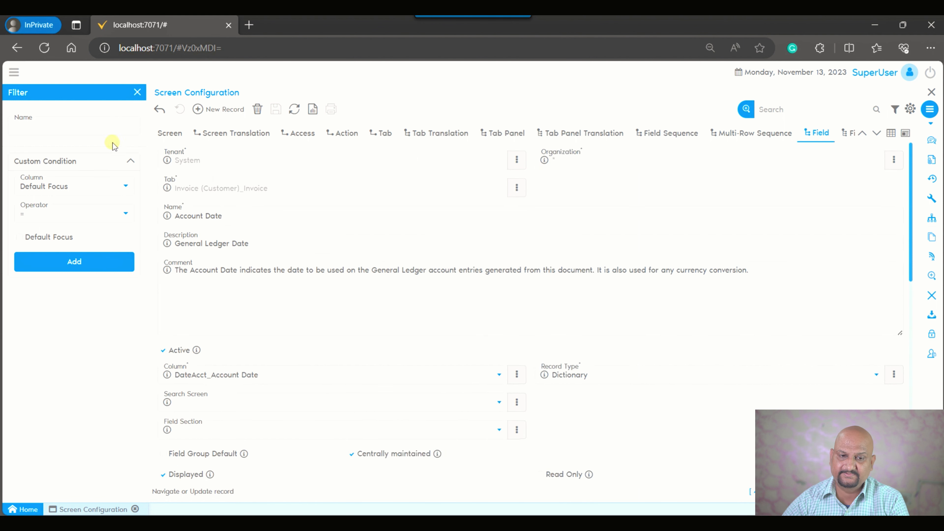
{"action": "scroll", "coordinate": [403, 361], "scroll_direction": "down", "scroll_amount": 6}
{"action": "left_click", "coordinate": [545, 411]}
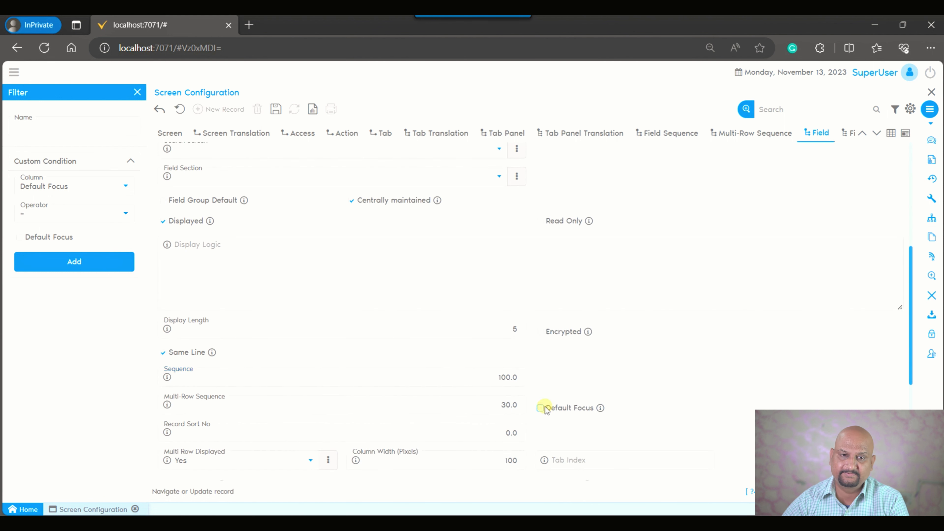
{"action": "left_click", "coordinate": [285, 108]}
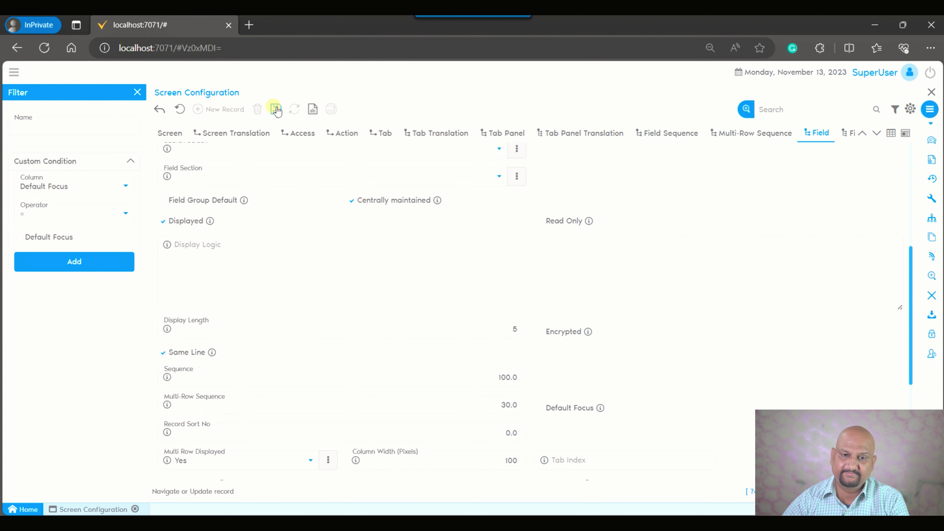
Switch back to the AR Invoice browser window, close the invoice screen, and run Cache Reset again.
{"action": "mouse_move", "coordinate": [655, 523]}
{"action": "left_click", "coordinate": [596, 464]}
{"action": "left_click", "coordinate": [903, 92]}
{"action": "left_click", "coordinate": [49, 137]}
Reopen the AR Invoice screen by searching the application menu for "ar in", and start a new invoice record.
{"action": "left_click", "coordinate": [15, 79]}
{"action": "left_click", "coordinate": [175, 100]}
{"action": "type", "text": "ar in"}
{"action": "left_click", "coordinate": [169, 111]}
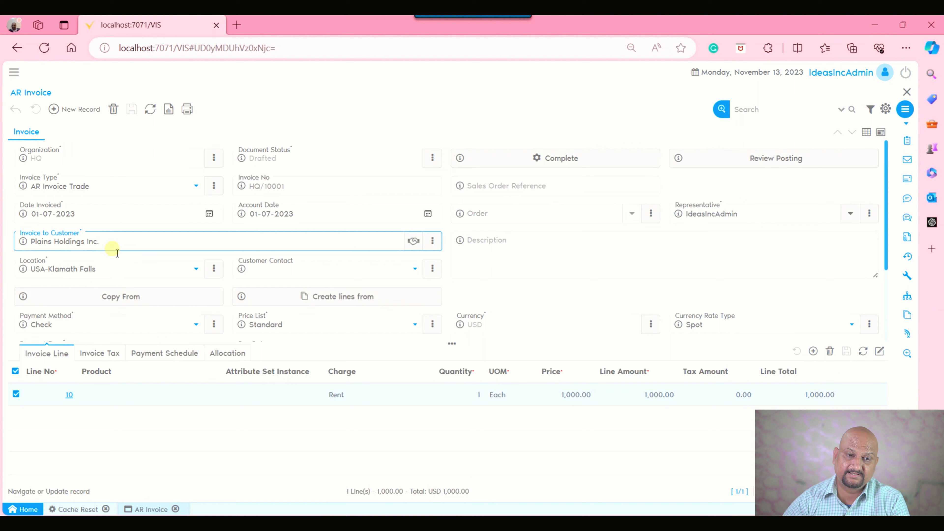
{"action": "left_click", "coordinate": [78, 109]}
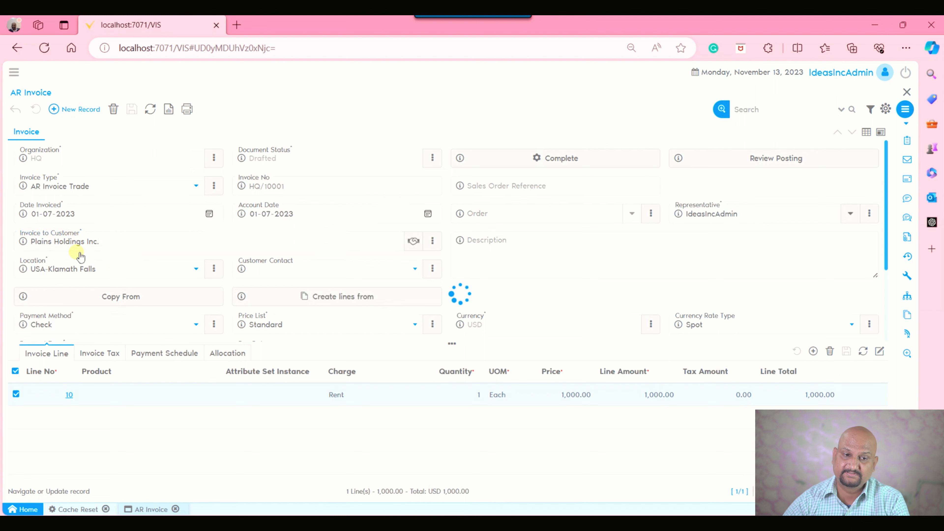